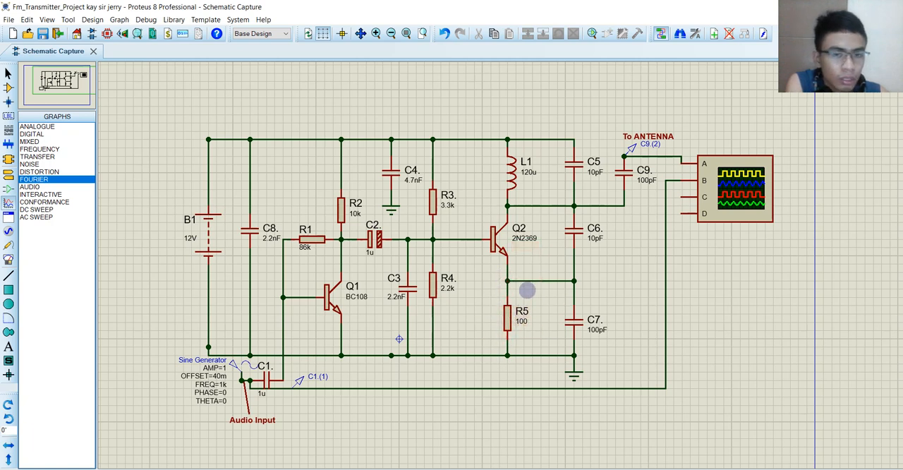
# Step: Examine the FM transmitter schematic, focusing on the Q2 stage with L1, C5 and C6 and the C9 antenna output
pyautogui.middleClick(547, 233)
pyautogui.click(541, 275)
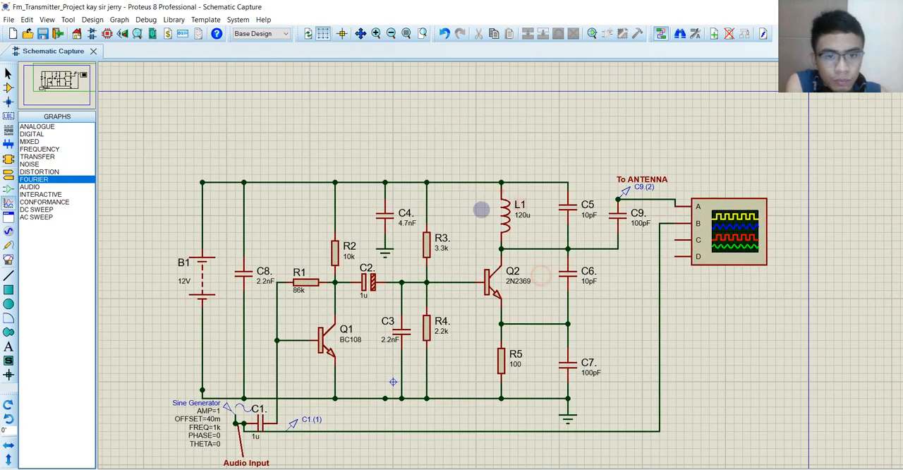
pyautogui.scroll(3, 494, 240)
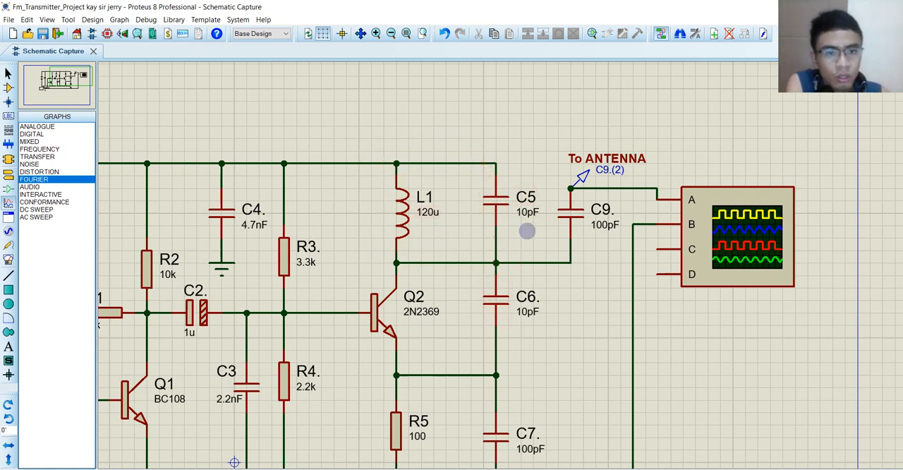
pyautogui.scroll(-1, 472, 254)
pyautogui.scroll(1, 528, 264)
pyautogui.middleClick(508, 263)
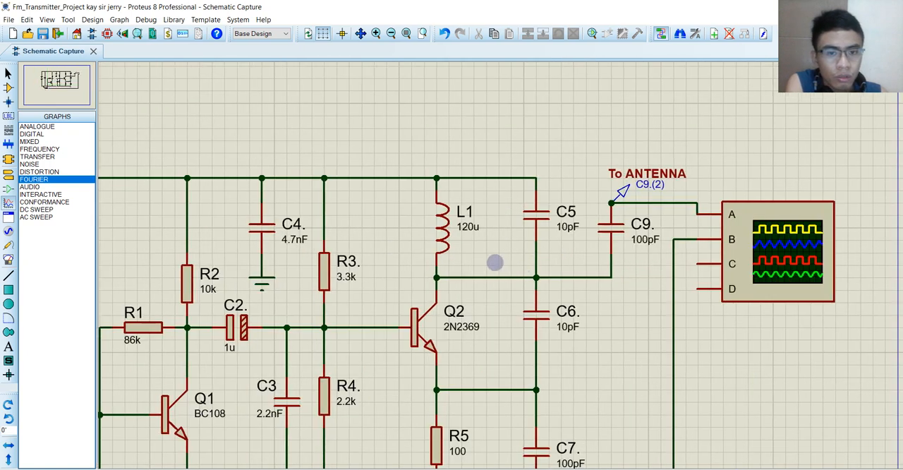
pyautogui.click(483, 260)
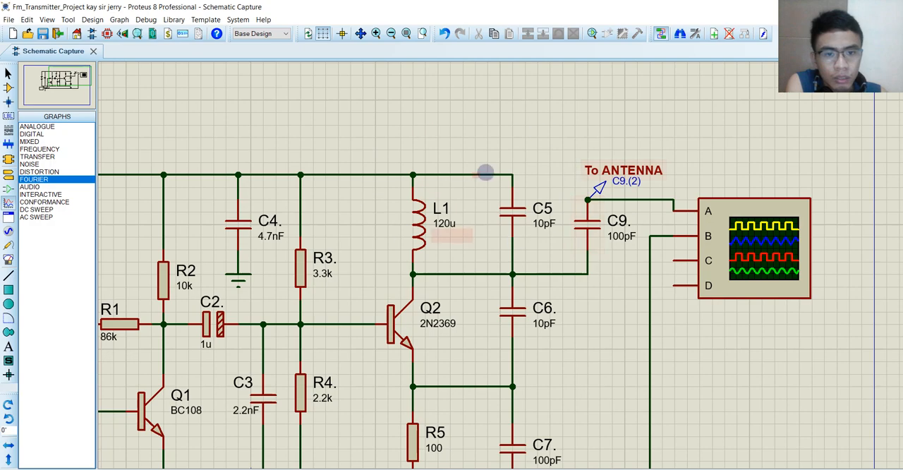
pyautogui.scroll(-1, 528, 320)
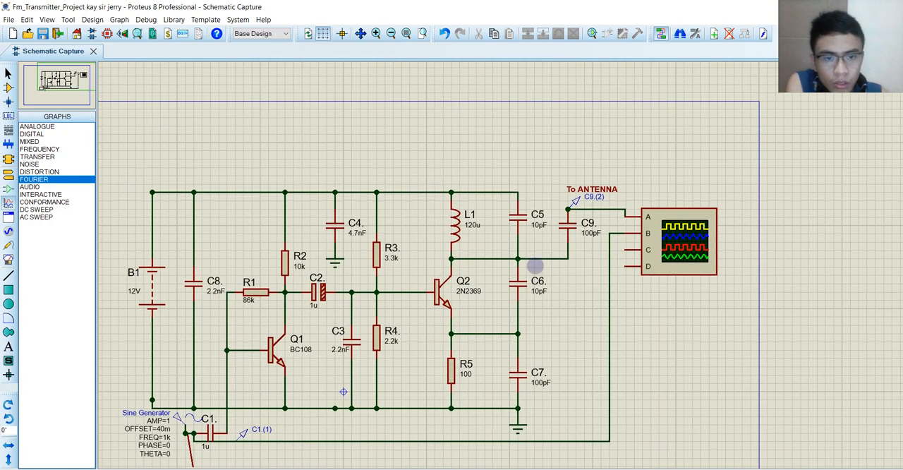
pyautogui.scroll(1, 503, 262)
pyautogui.scroll(1, 543, 307)
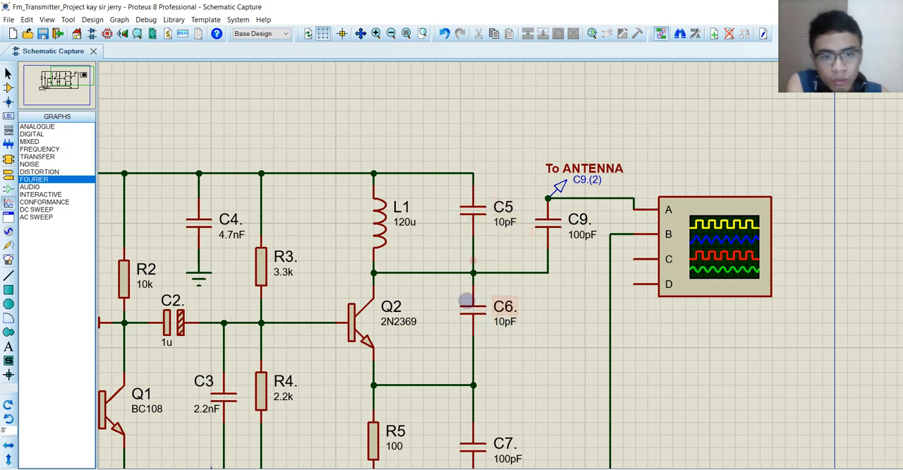
pyautogui.scroll(-1, 482, 274)
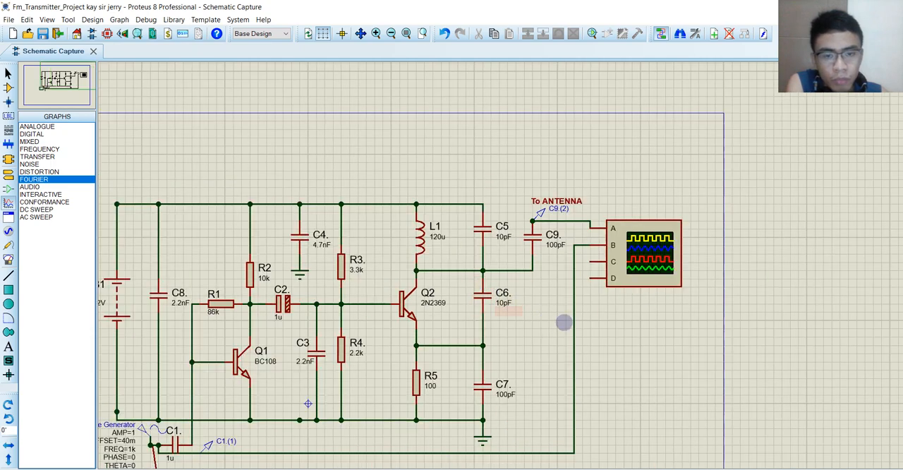
pyautogui.scroll(-1, 617, 318)
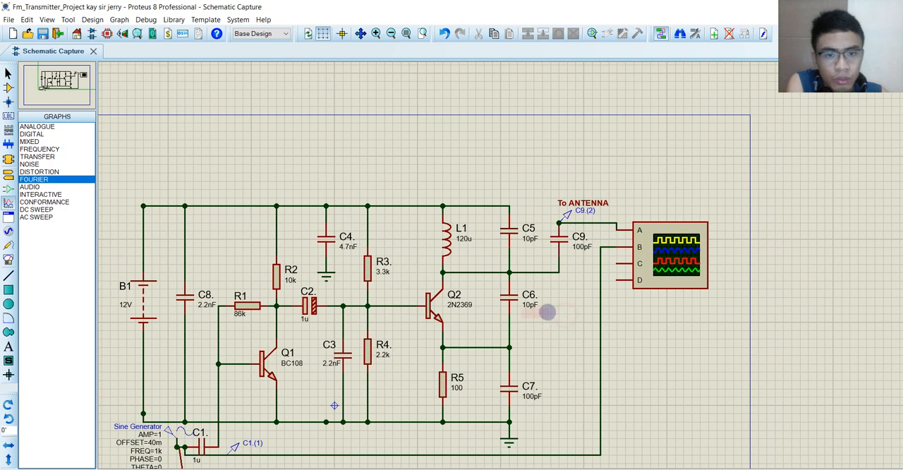
pyautogui.scroll(2, 526, 268)
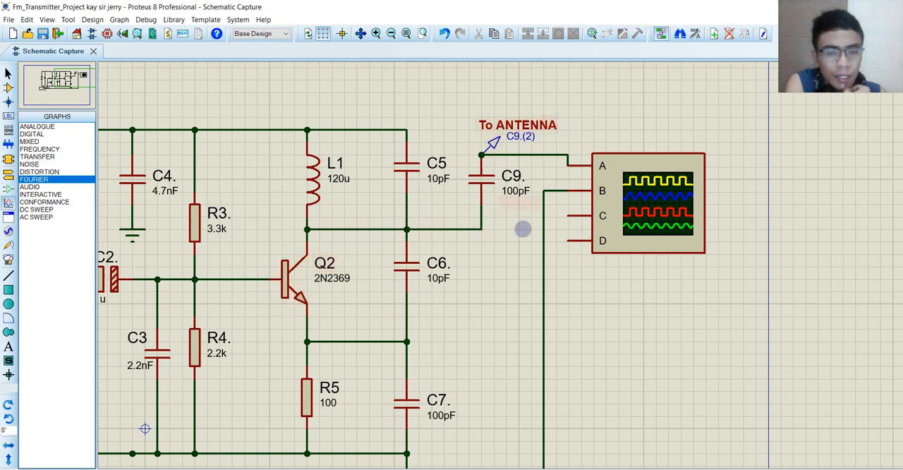
pyautogui.scroll(-3, 454, 285)
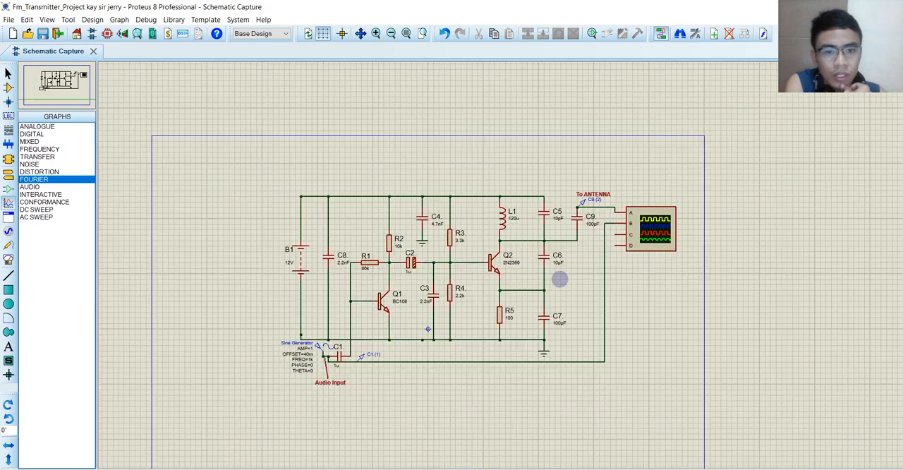
pyautogui.scroll(2, 501, 265)
pyautogui.middleClick(501, 266)
pyautogui.click(571, 262)
pyautogui.middleClick(588, 260)
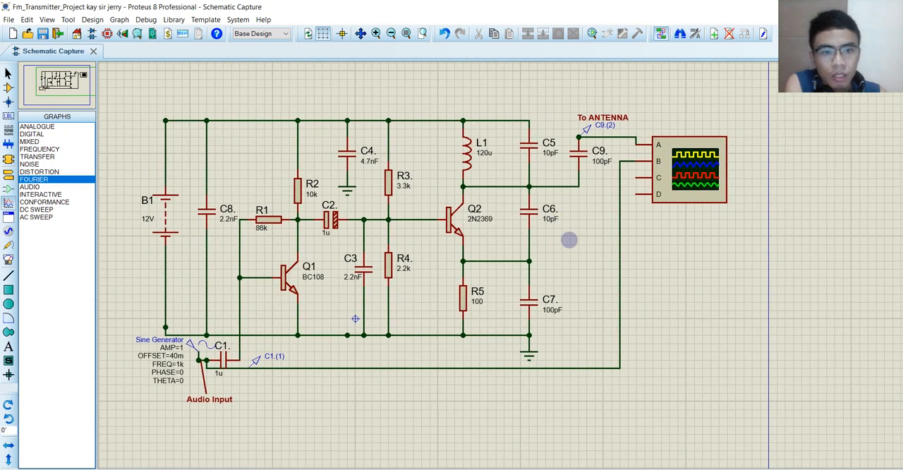
pyautogui.click(568, 237)
pyautogui.middleClick(594, 242)
pyautogui.click(585, 215)
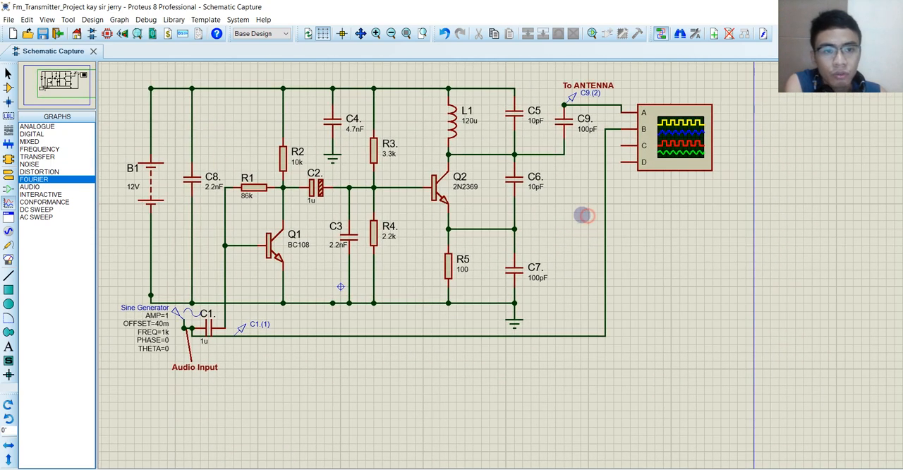
pyautogui.middleClick(584, 215)
pyautogui.click(559, 221)
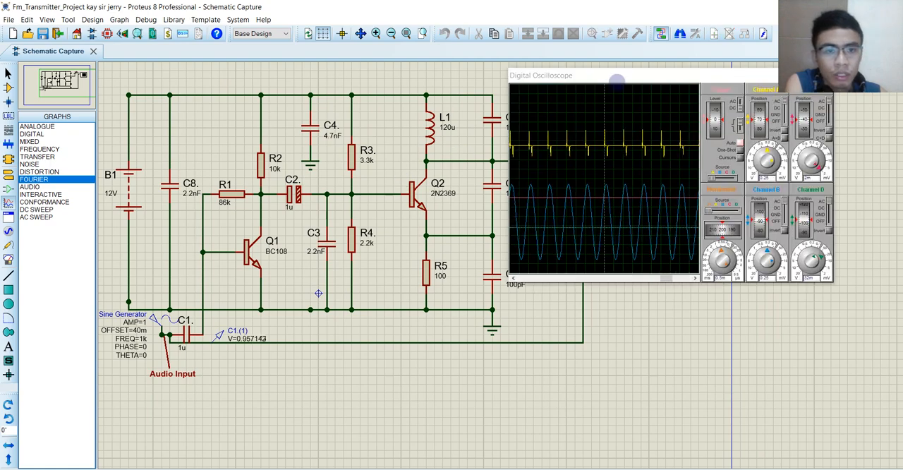
# Step: Examine the channel A and B waveforms on the digital oscilloscope, then close it and stop the simulation
pyautogui.moveTo(618, 77); pyautogui.dragTo(582, 76)
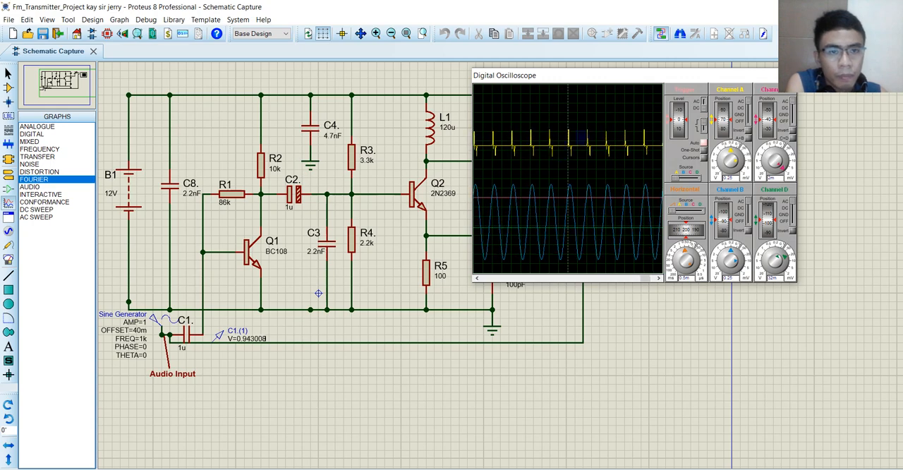
pyautogui.moveTo(583, 76); pyautogui.dragTo(630, 140)
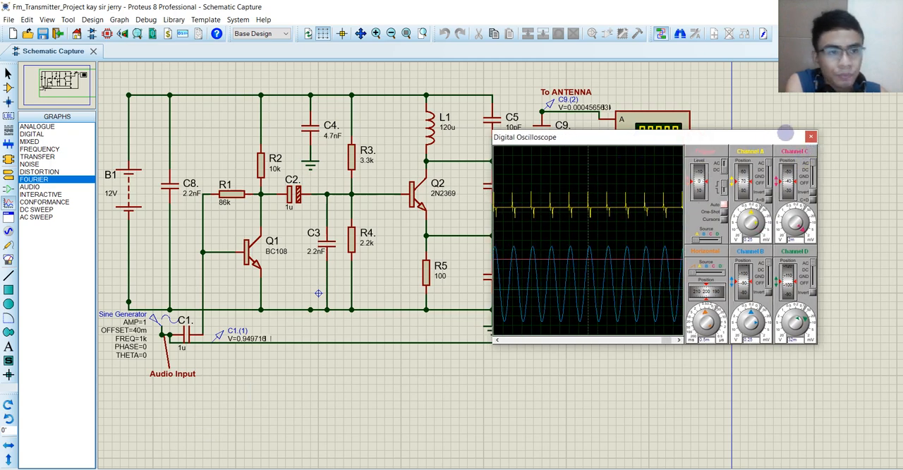
pyautogui.click(811, 136)
pyautogui.click(83, 468)
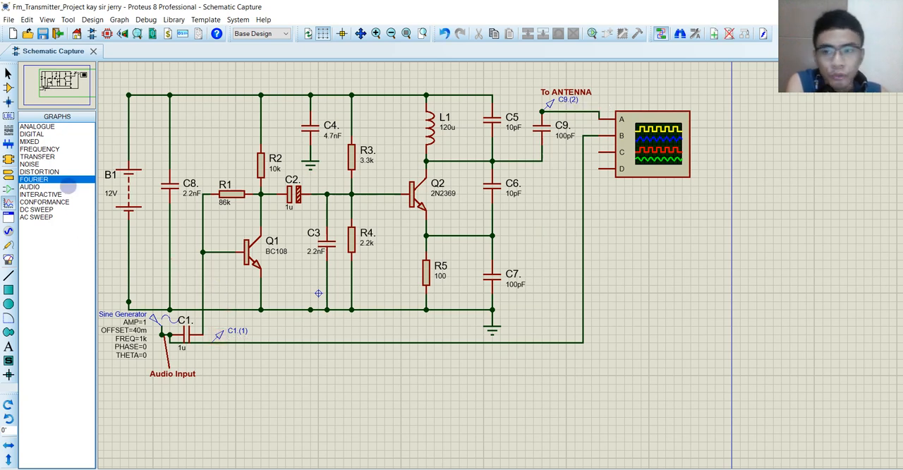
# Step: Draw a frequency response graph below the circuit and shift it right to leave free space beside it
pyautogui.click(40, 150)
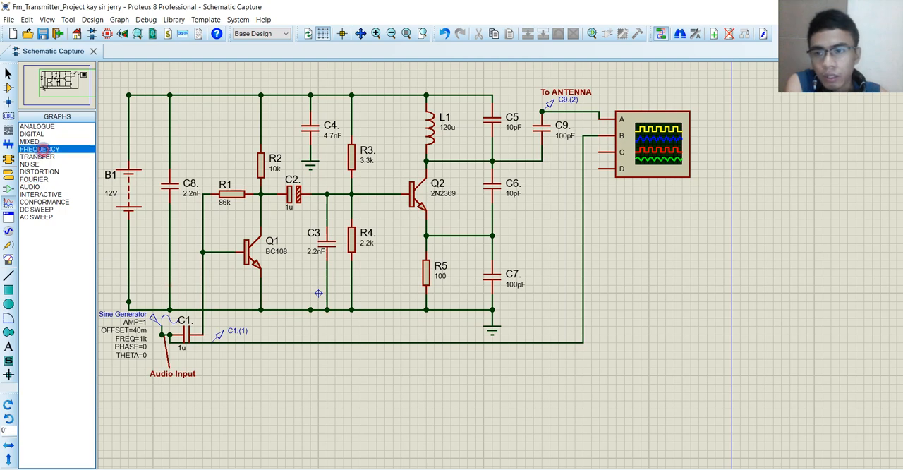
pyautogui.scroll(-4, 413, 306)
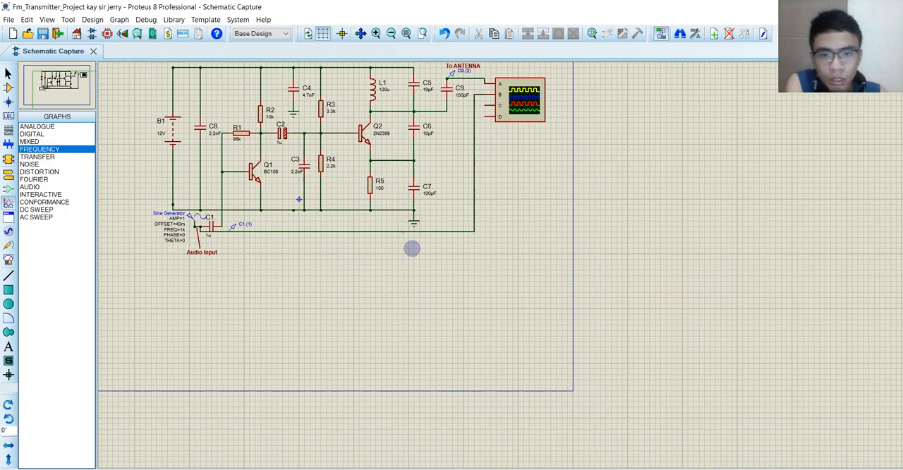
pyautogui.moveTo(414, 244); pyautogui.dragTo(766, 414)
pyautogui.moveTo(572, 334); pyautogui.dragTo(645, 341)
pyautogui.click(266, 314)
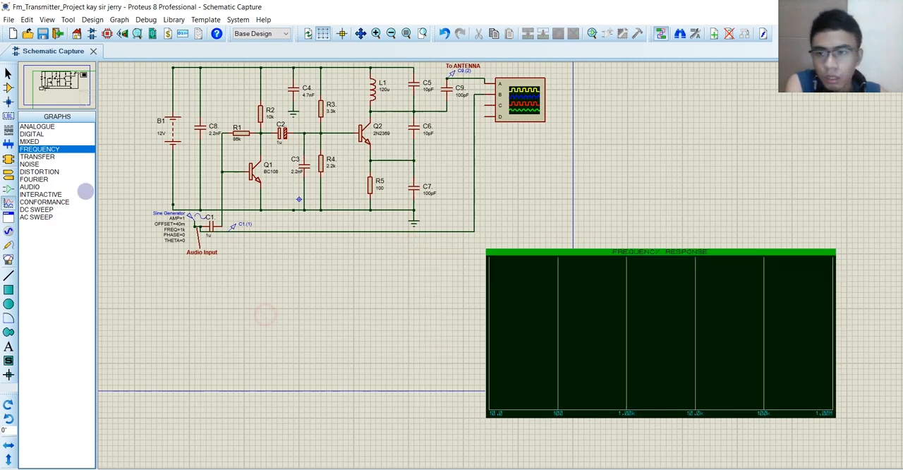
# Step: Draw a Fourier analysis graph below the circuit, directly to the left of the frequency response graph
pyautogui.click(32, 156)
pyautogui.click(44, 180)
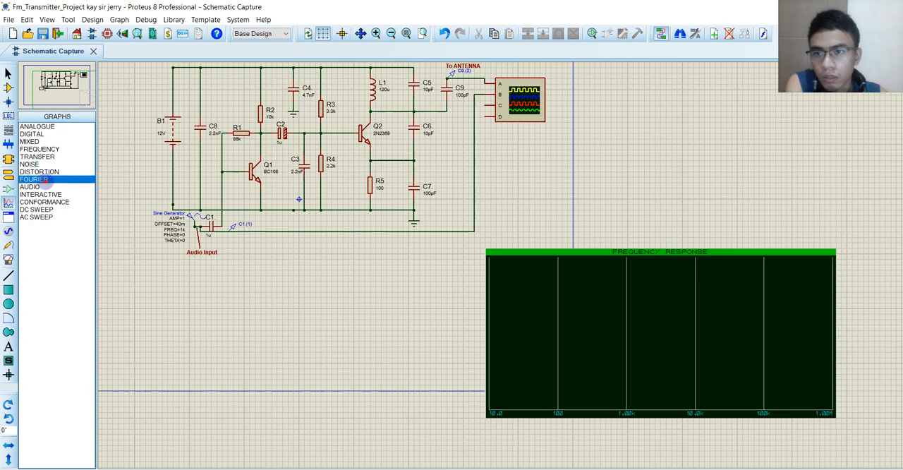
pyautogui.moveTo(233, 240)
pyautogui.mouseDown()
pyautogui.moveTo(478, 398)
pyautogui.moveTo(474, 417)
pyautogui.moveTo(540, 365)
pyautogui.moveTo(480, 418)
pyautogui.mouseUp()
pyautogui.click(476, 353)
# Step: Move the frequency response graph farther right, level with the top of the Fourier analysis graph
pyautogui.click(574, 367)
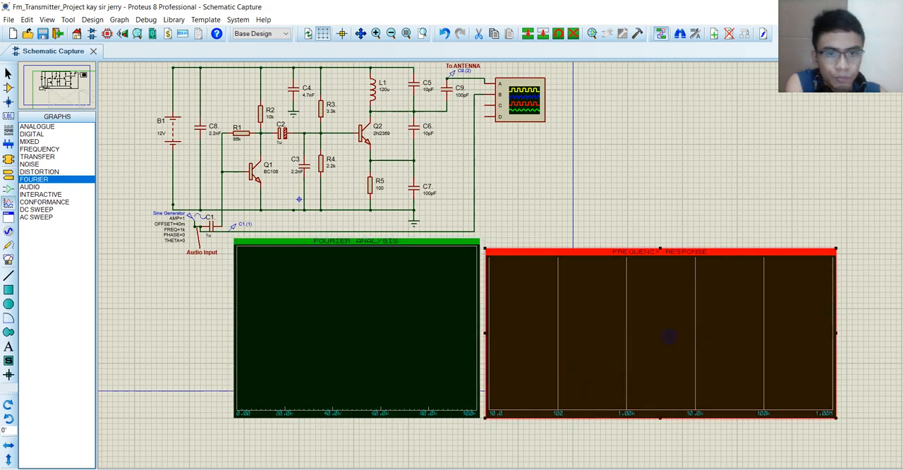
pyautogui.moveTo(669, 336); pyautogui.dragTo(691, 374)
pyautogui.middleClick(588, 233)
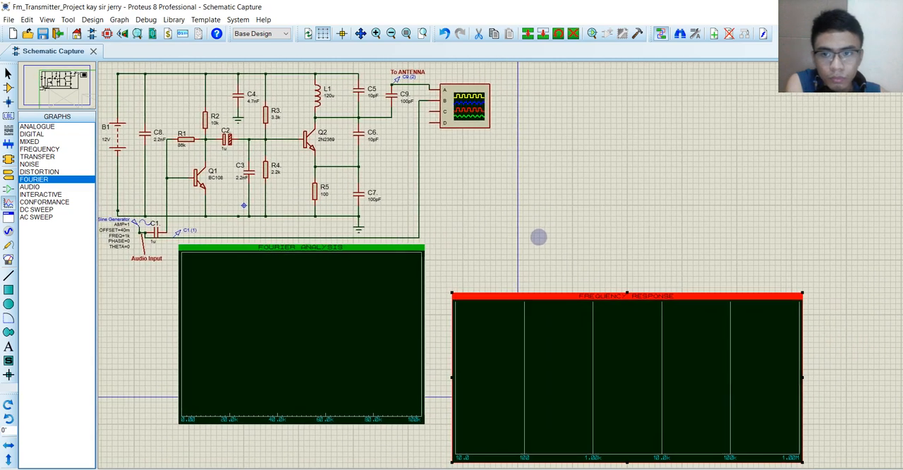
pyautogui.doubleClick(588, 346)
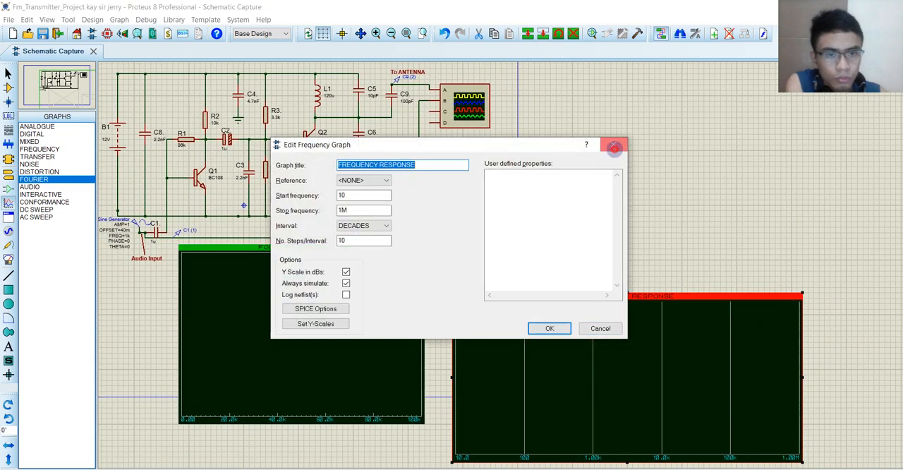
pyautogui.click(614, 146)
pyautogui.moveTo(648, 380); pyautogui.dragTo(749, 332)
# Step: Enlarge the Fourier analysis graph toward its lower right and the frequency response graph downward until their sizes are similar
pyautogui.click(383, 341)
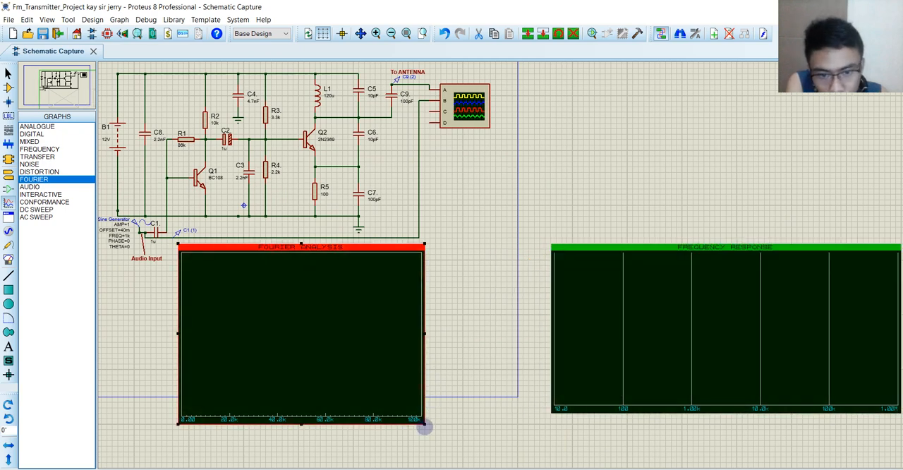
pyautogui.moveTo(424, 425); pyautogui.dragTo(534, 450)
pyautogui.click(611, 381)
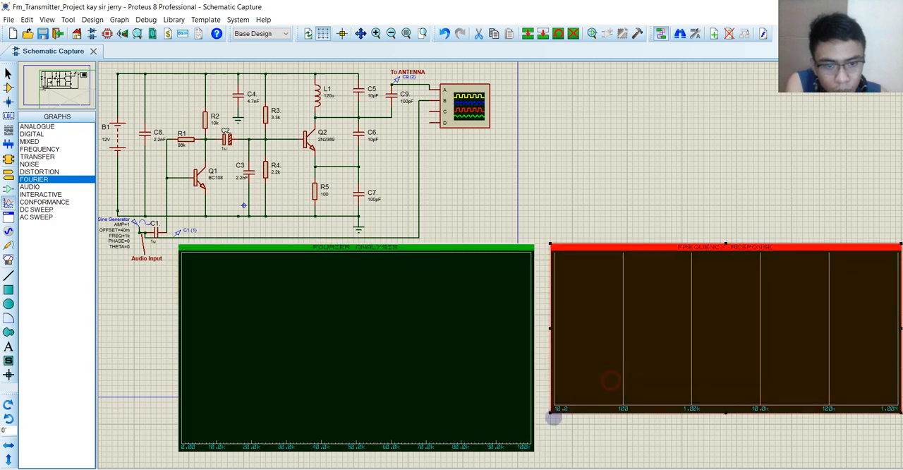
pyautogui.moveTo(550, 416); pyautogui.dragTo(545, 445)
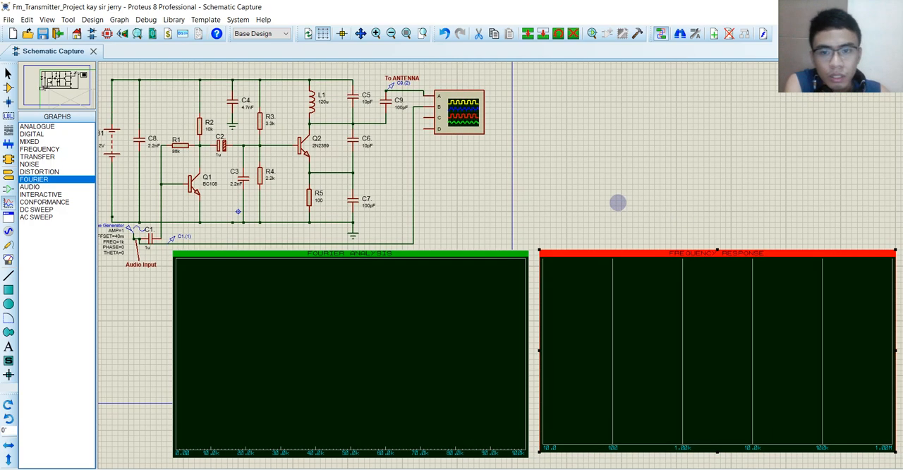
# Step: Add an analog trace of probe C9.(2) on the left axis to the Fourier analysis graph
pyautogui.rightClick(354, 308)
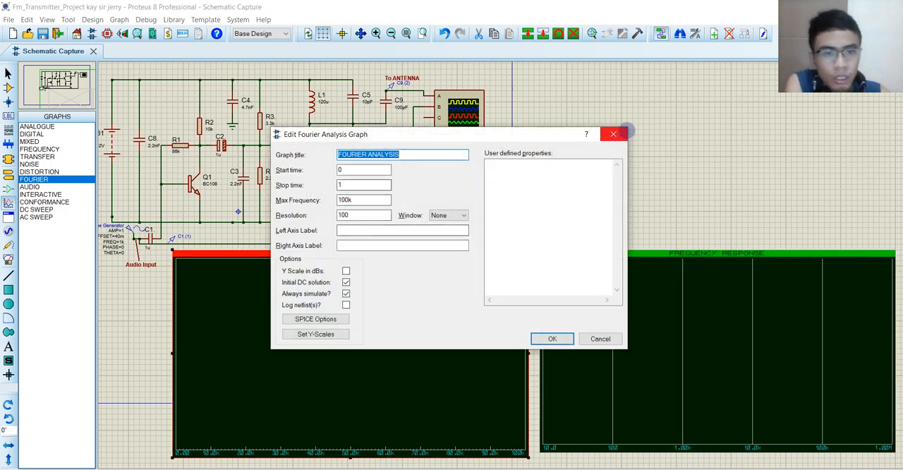
pyautogui.press('Escape')
pyautogui.rightClick(275, 334)
pyautogui.click(327, 228)
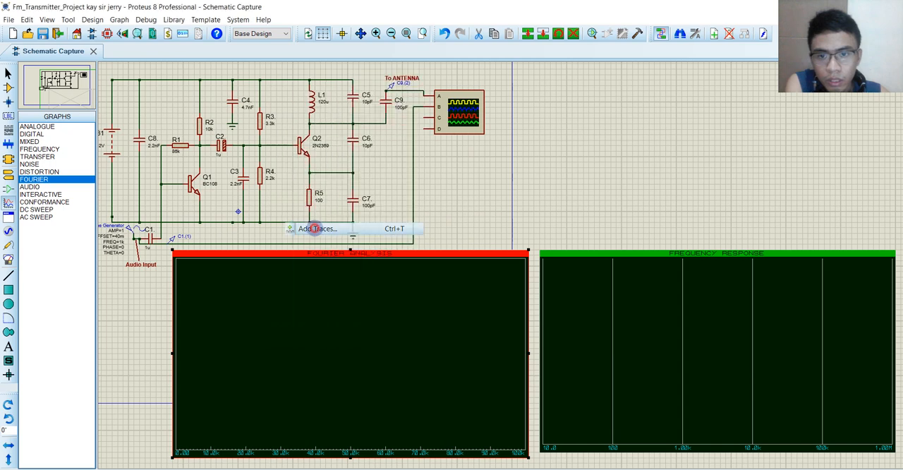
pyautogui.click(377, 211)
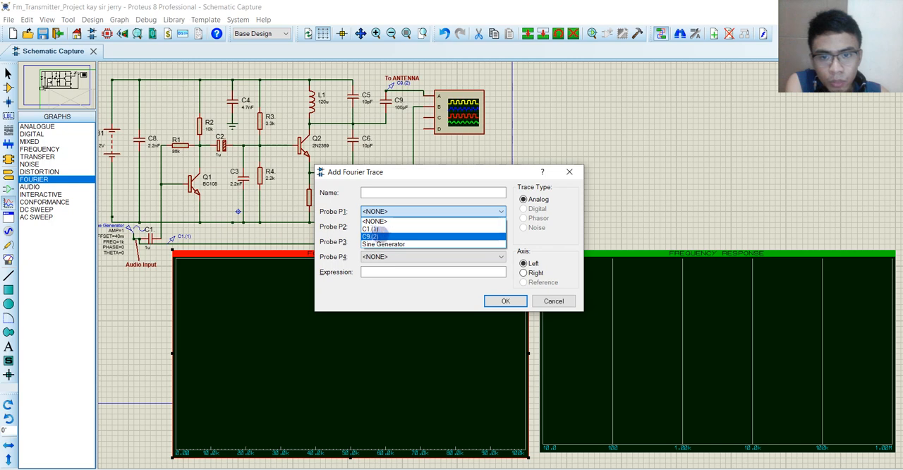
pyautogui.click(372, 237)
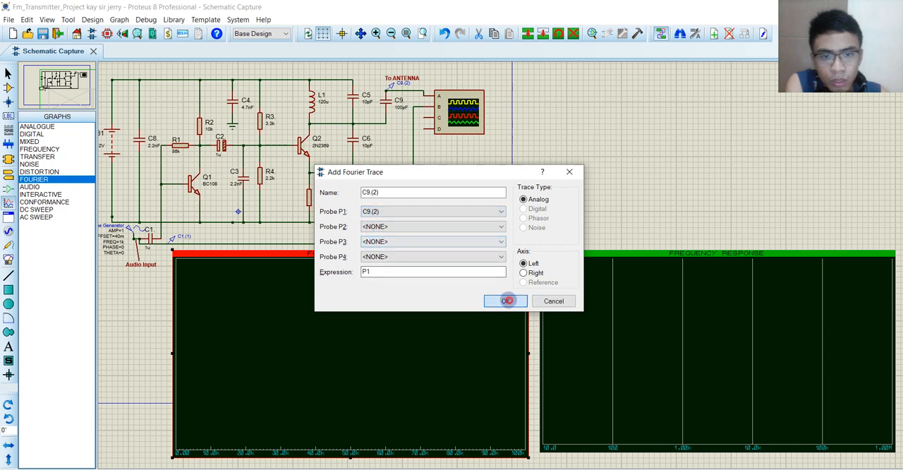
pyautogui.click(505, 300)
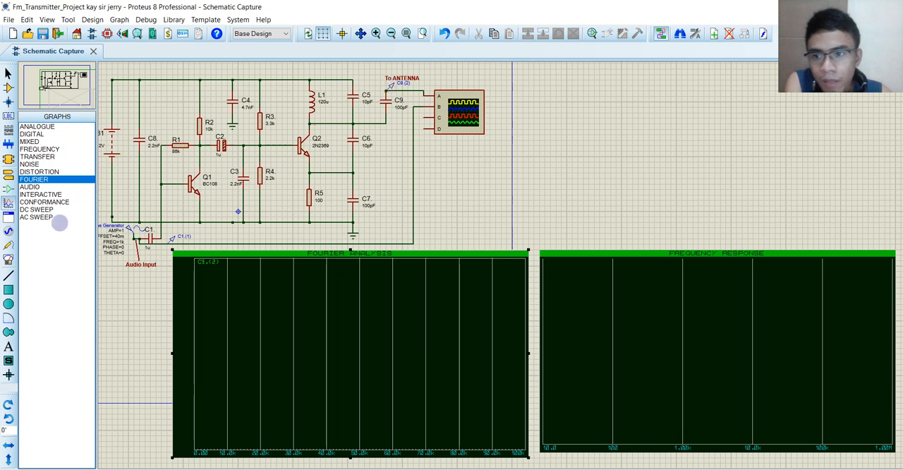
pyautogui.click(340, 365)
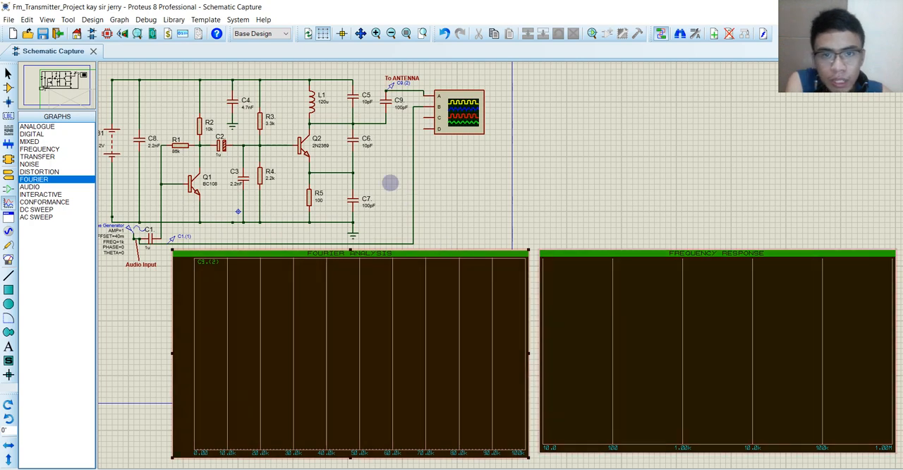
# Step: Set the frequency response graph's reference to the Sine Generator
pyautogui.rightClick(607, 299)
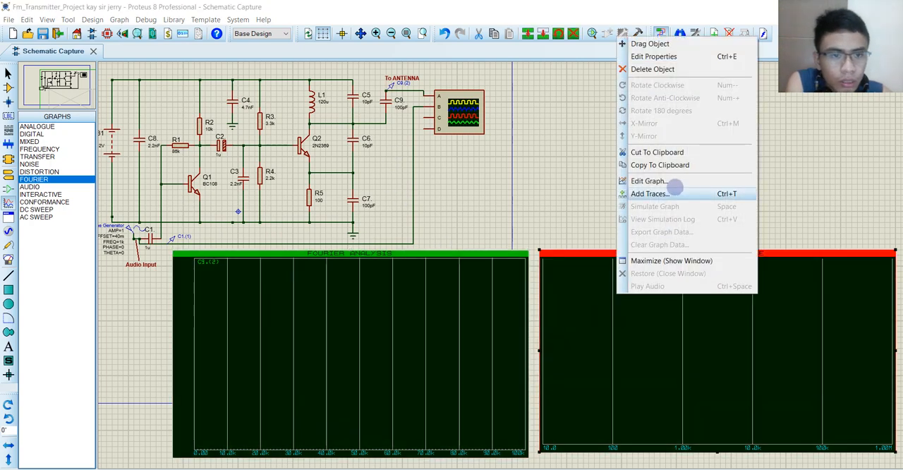
pyautogui.click(622, 324)
pyautogui.click(381, 180)
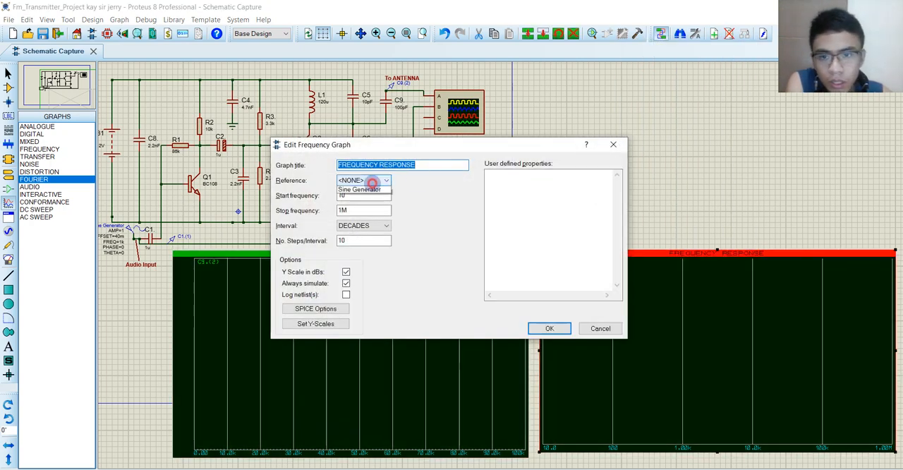
pyautogui.click(359, 198)
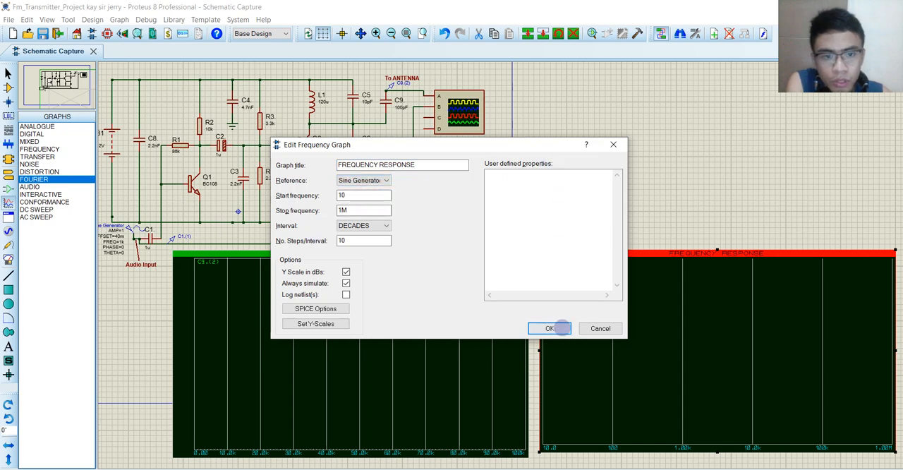
pyautogui.click(550, 328)
# Step: Add a phasor trace of probe C9 (2) on the left axis to the frequency response graph
pyautogui.rightClick(608, 297)
pyautogui.click(652, 193)
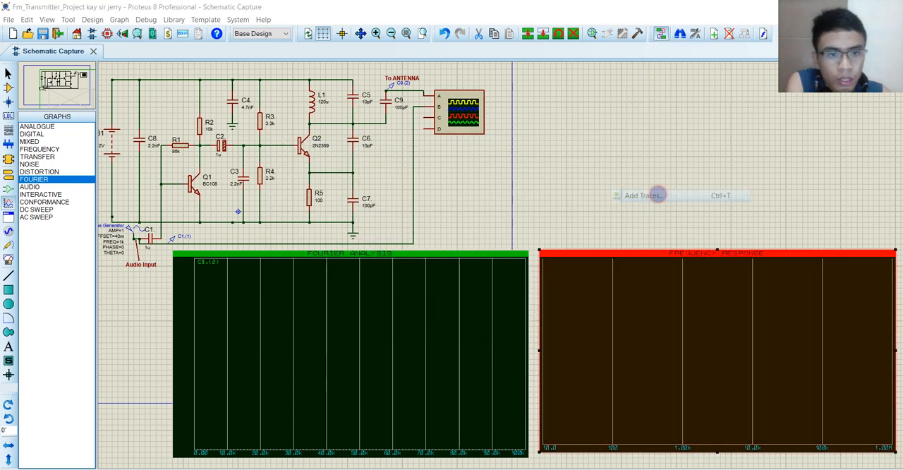
pyautogui.click(381, 211)
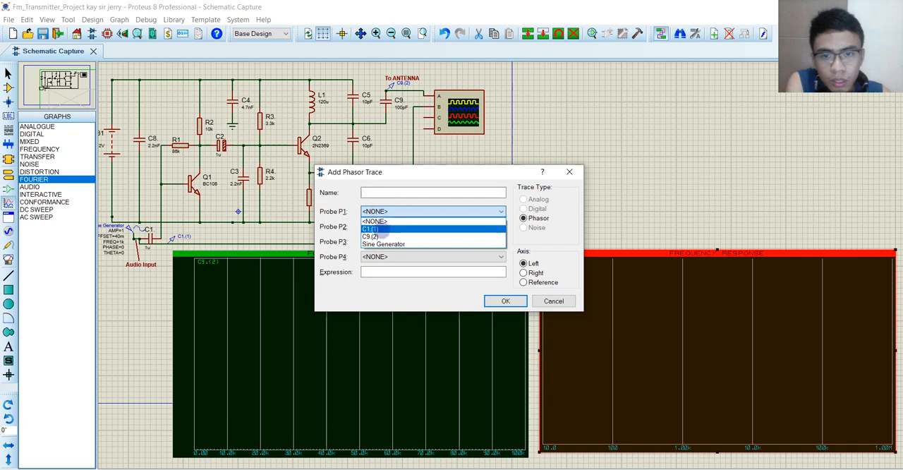
pyautogui.click(370, 236)
pyautogui.click(506, 300)
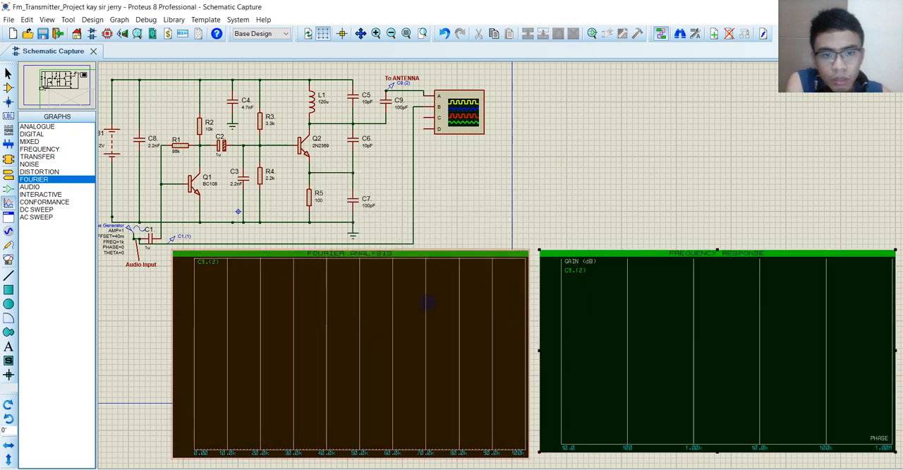
# Step: Simulate the Fourier analysis graph and the frequency response graph
pyautogui.rightClick(302, 288)
pyautogui.click(349, 196)
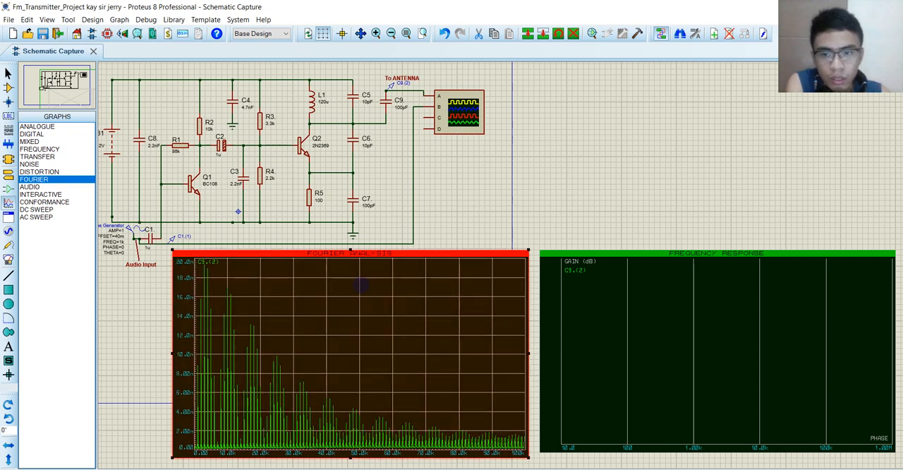
pyautogui.rightClick(639, 335)
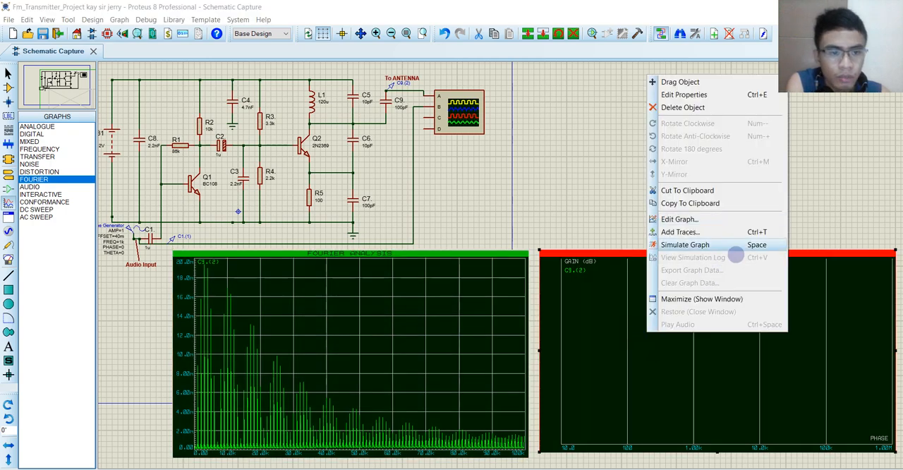
pyautogui.click(684, 244)
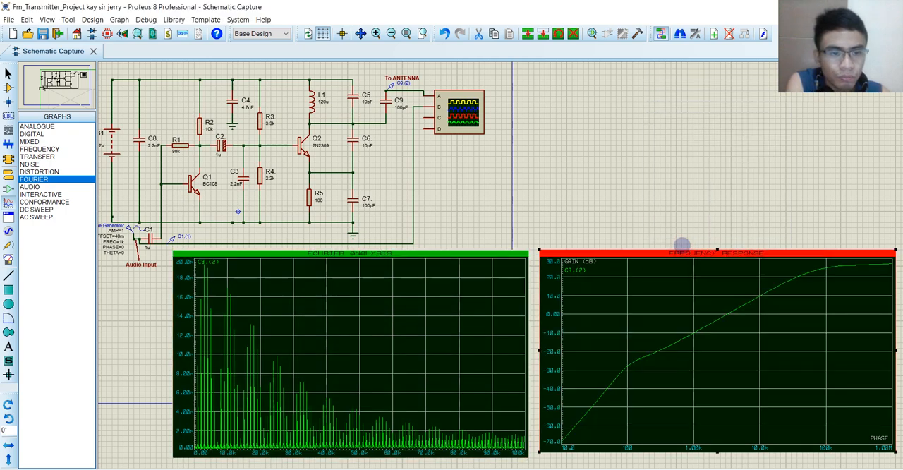
# Step: Set the frequency response graph to OCTAVES intervals, a 150M stop frequency and no dB scaling on the Y axis, and simulate it again
pyautogui.doubleClick(663, 340)
pyautogui.click(363, 225)
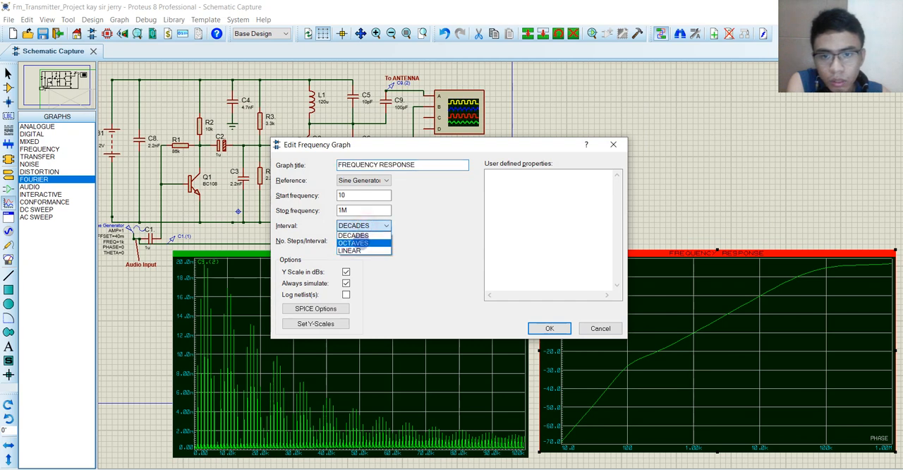
pyautogui.click(358, 242)
pyautogui.doubleClick(358, 210)
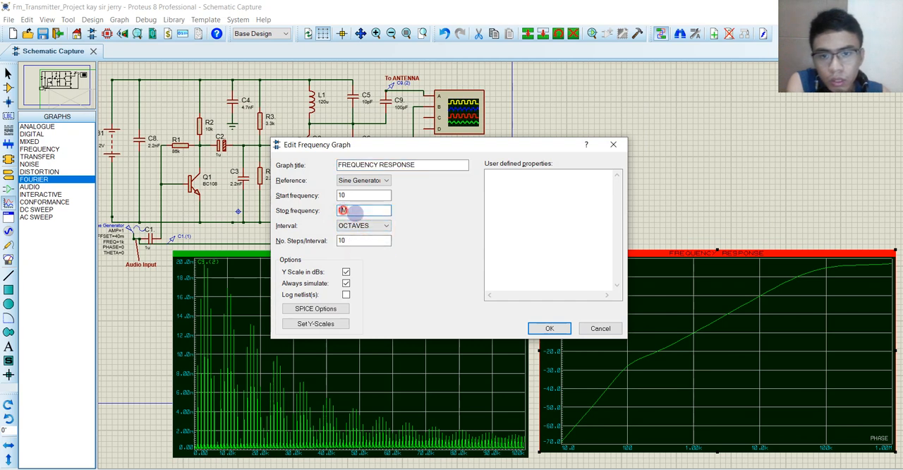
pyautogui.write('50')
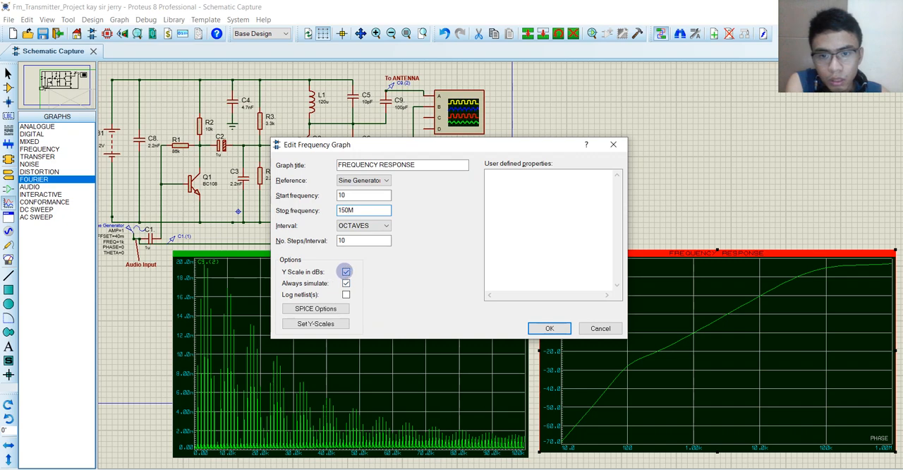
pyautogui.click(521, 327)
pyautogui.rightClick(705, 342)
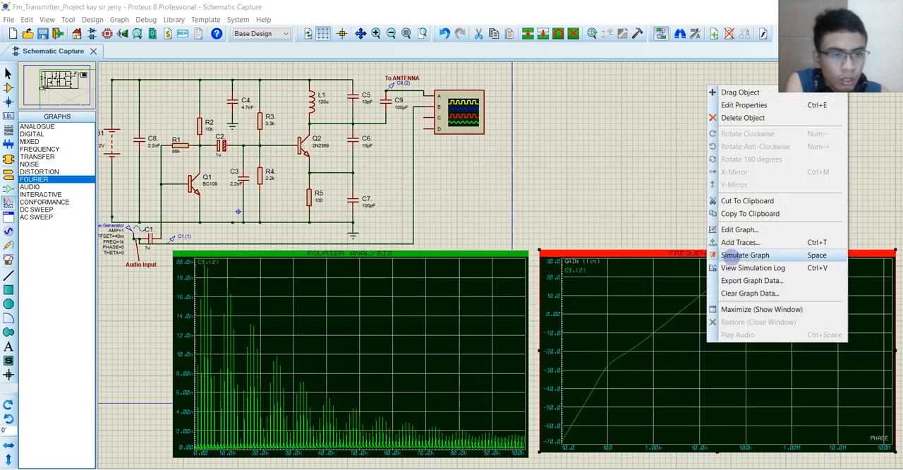
pyautogui.click(741, 255)
# Step: Examine the frequency response curve and the Fourier spectrum up close, along with the transmitter circuit above them
pyautogui.middleClick(751, 207)
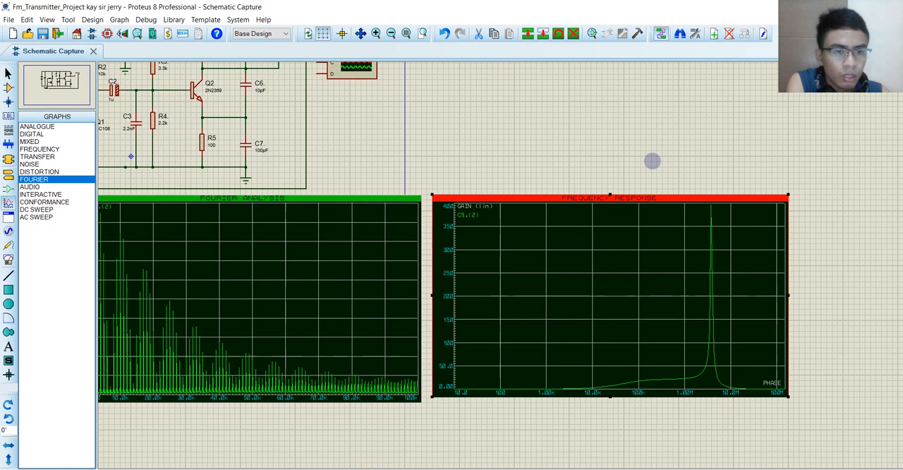
pyautogui.scroll(1, 650, 160)
pyautogui.middleClick(515, 232)
pyautogui.click(572, 74)
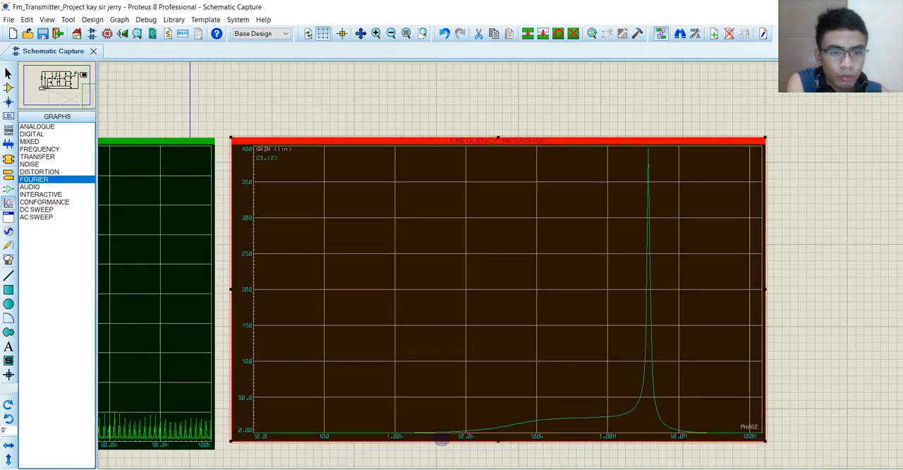
pyautogui.scroll(-1, 564, 339)
pyautogui.middleClick(518, 313)
pyautogui.click(710, 339)
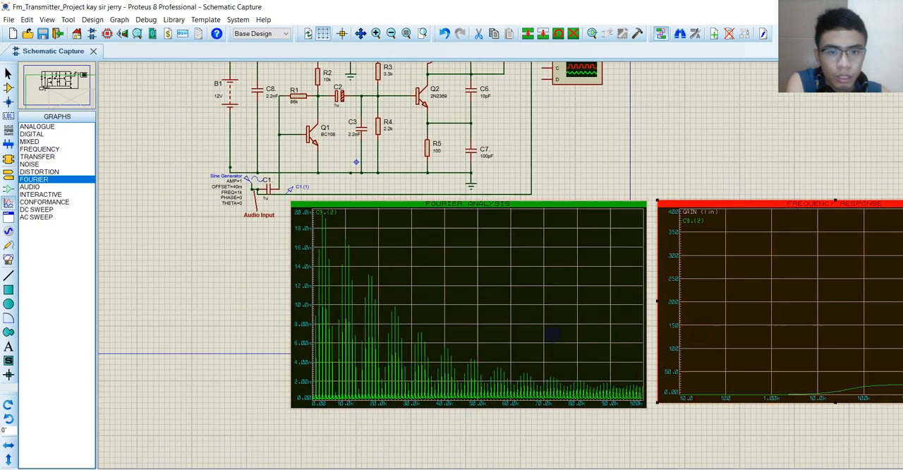
pyautogui.scroll(1, 543, 330)
pyautogui.middleClick(505, 262)
pyautogui.scroll(-1, 557, 302)
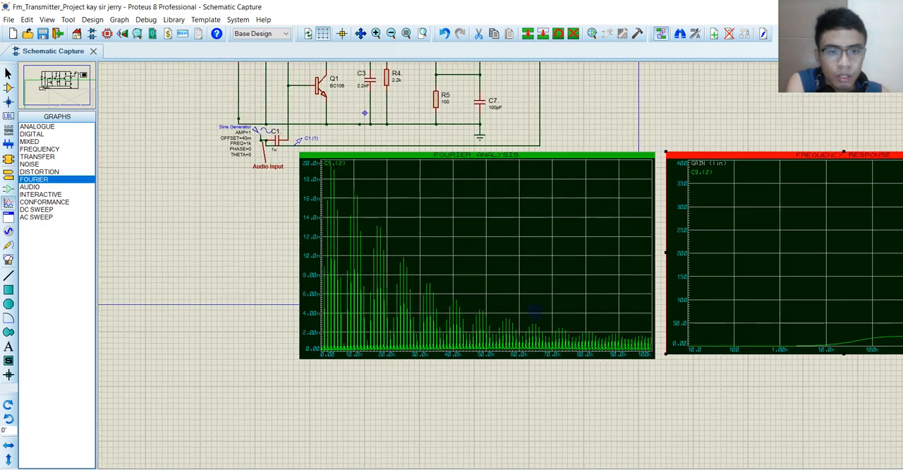
pyautogui.click(541, 286)
pyautogui.middleClick(593, 126)
pyautogui.click(514, 236)
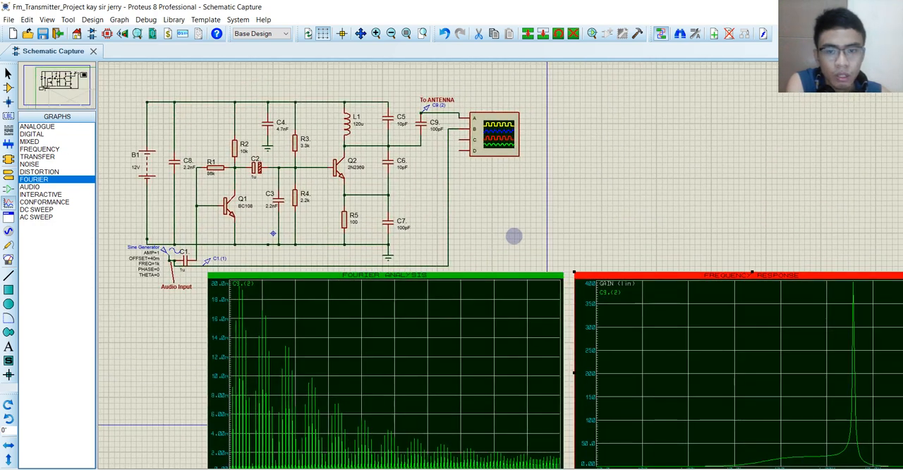
pyautogui.middleClick(527, 202)
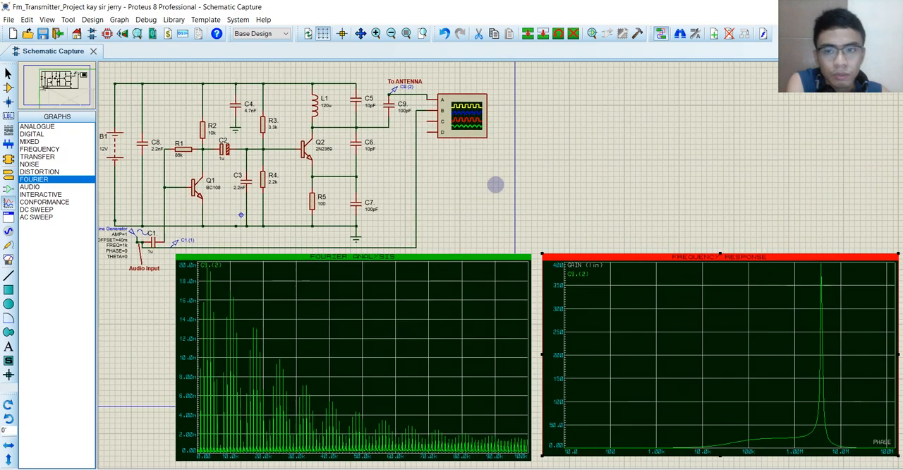
pyautogui.scroll(-1, 498, 191)
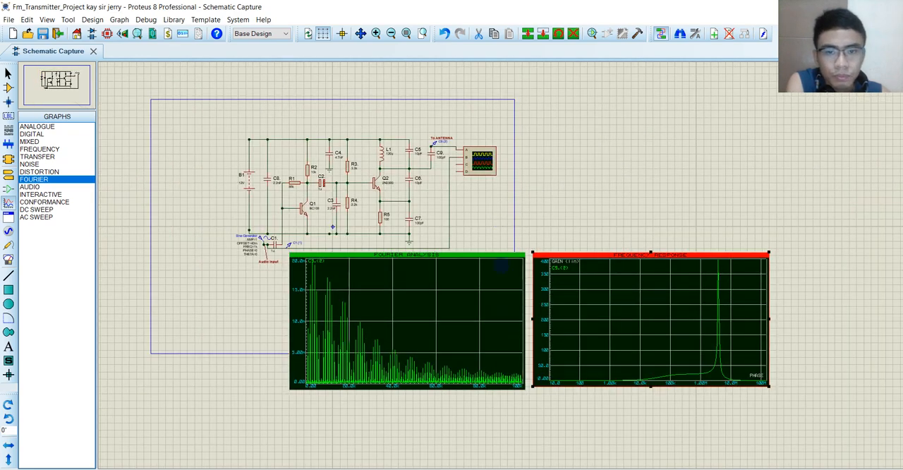
pyautogui.scroll(2, 502, 266)
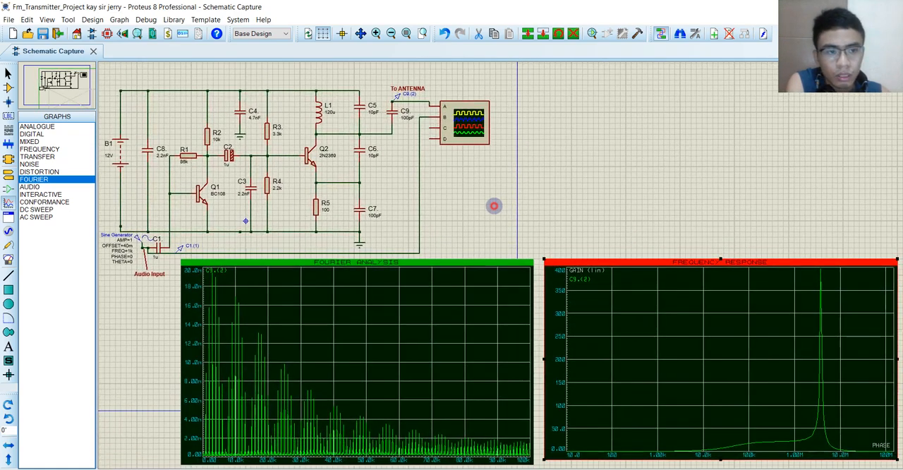
# Step: Run the circuit simulation, show the Digital Oscilloscope and place its window above the frequency response graph
pyautogui.click(12, 468)
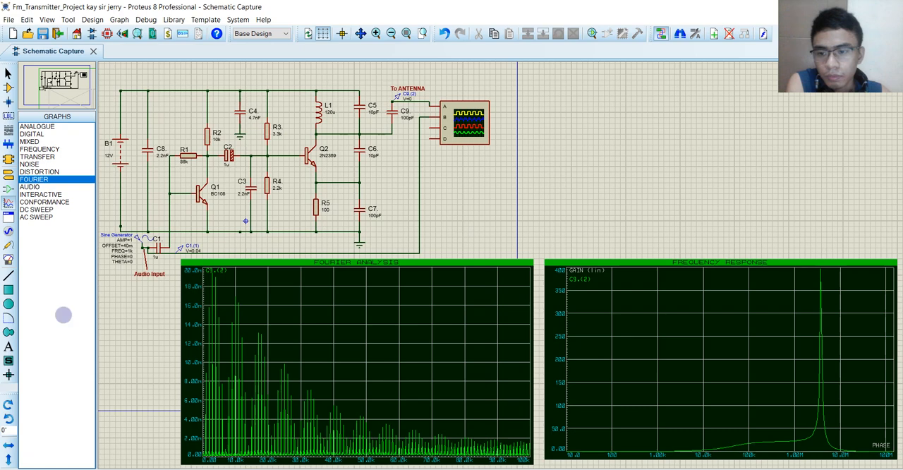
pyautogui.click(146, 19)
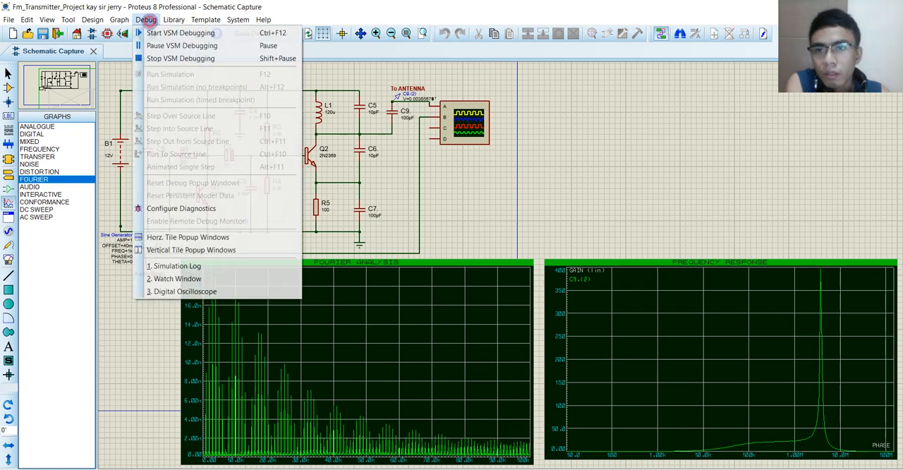
pyautogui.click(176, 292)
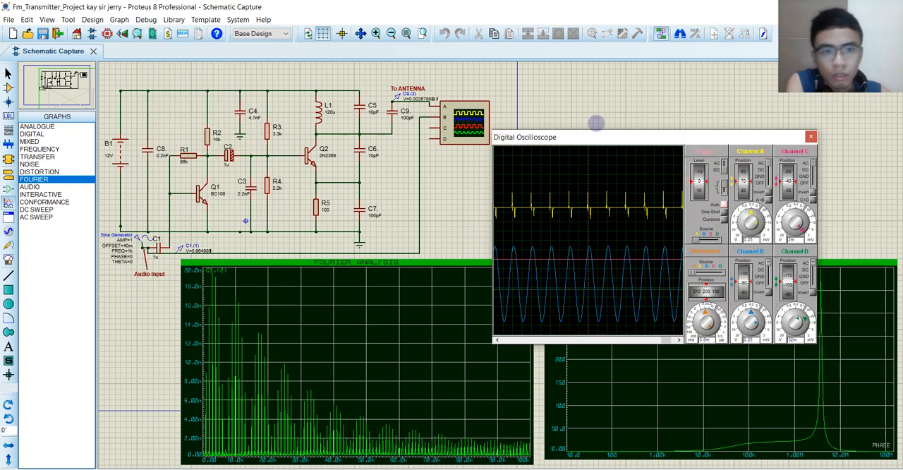
pyautogui.moveTo(591, 135); pyautogui.dragTo(611, 50)
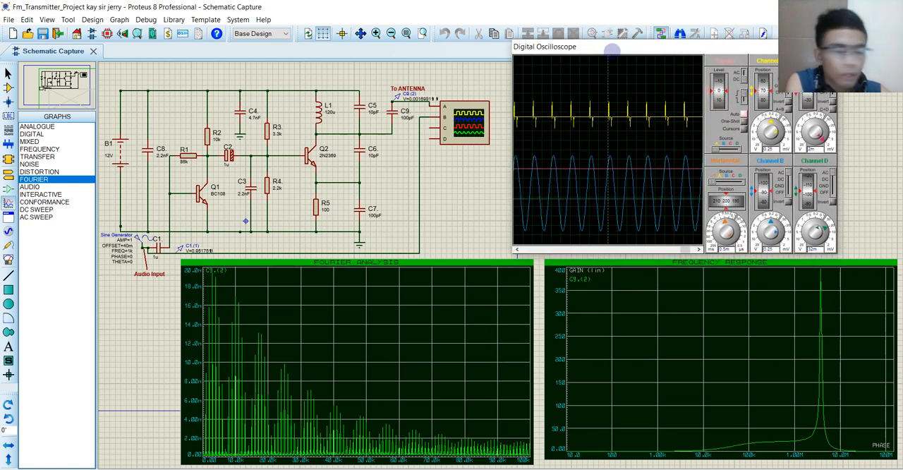